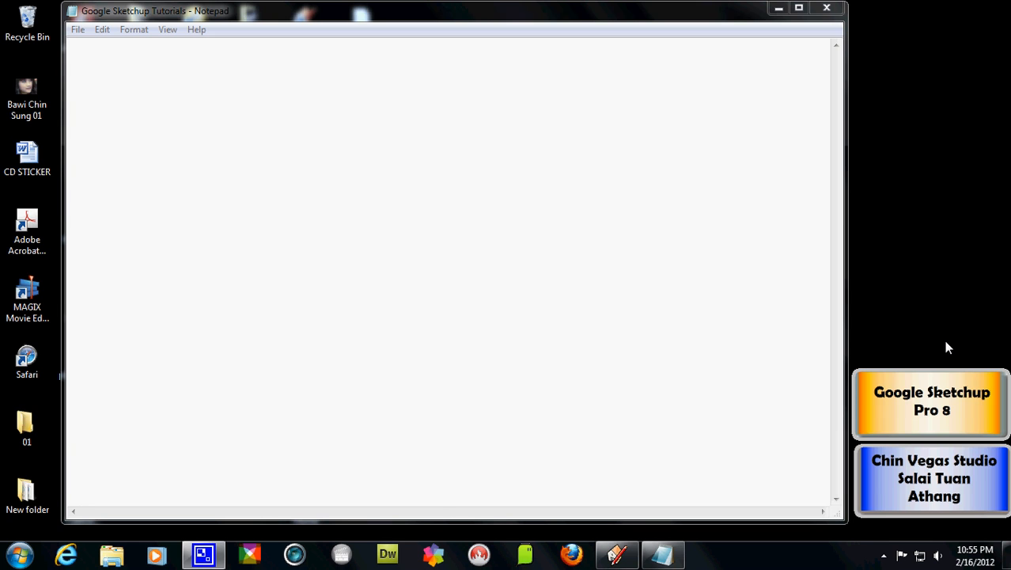
{"action": "left_click", "coordinate": [247, 107]}
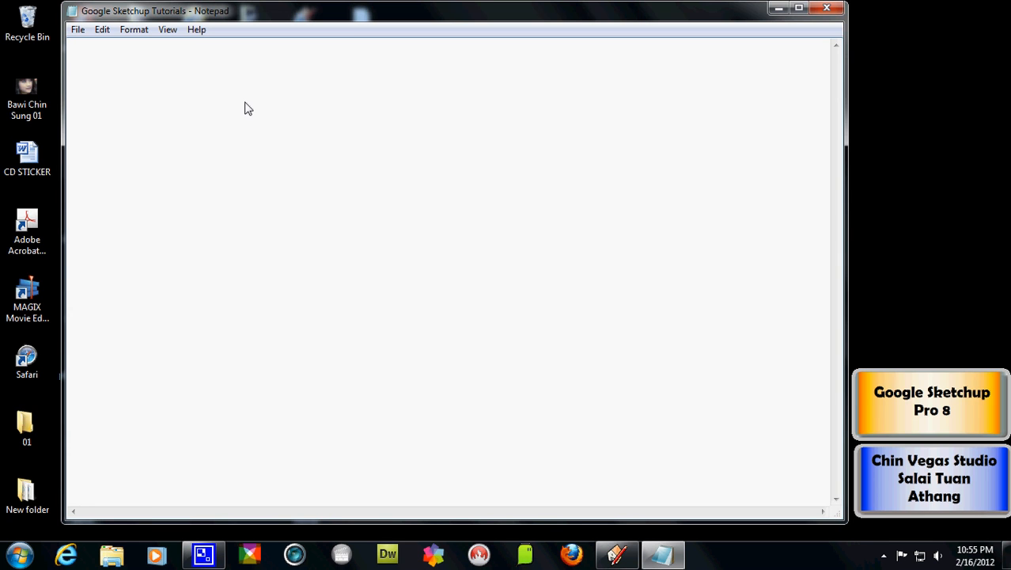
{"action": "type", "text": "Ajhnza"}
{"action": "key", "text": "BackSpace"}
{"action": "key", "text": "BackSpace"}
{"action": "key", "text": "BackSpace"}
{"action": "key", "text": "BackSpace"}
{"action": "key", "text": "BackSpace"}
{"action": "type", "text": "jma"}
{"action": "key", "text": "BackSpace"}
{"action": "key", "text": "BackSpace"}
{"action": "key", "text": "BackSpace"}
{"action": "key", "text": "BackSpace"}
- Open the font settings for the empty Google Sketchup Tutorials note
{"action": "left_click", "coordinate": [101, 32]}
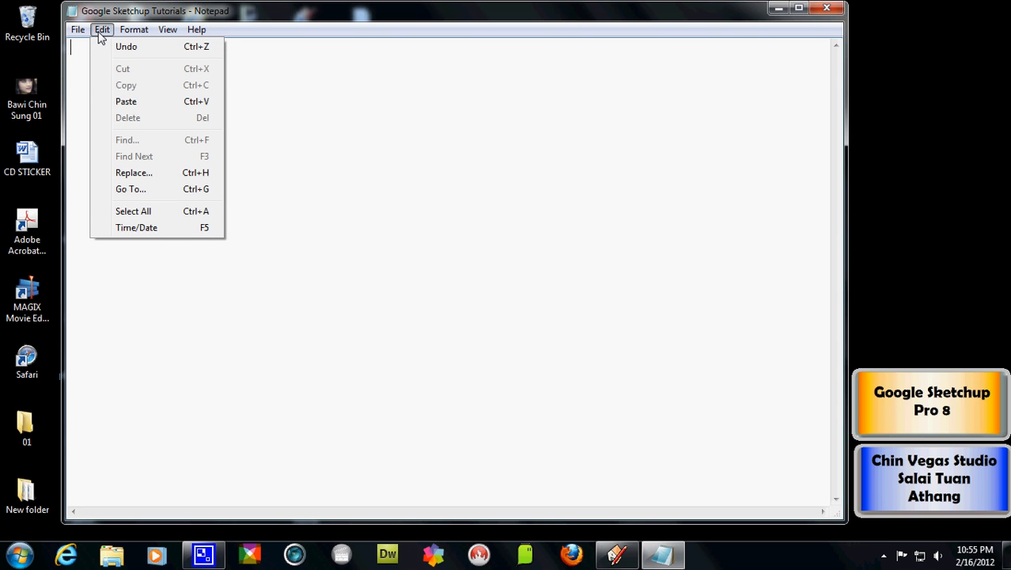
{"action": "mouse_move", "coordinate": [134, 32]}
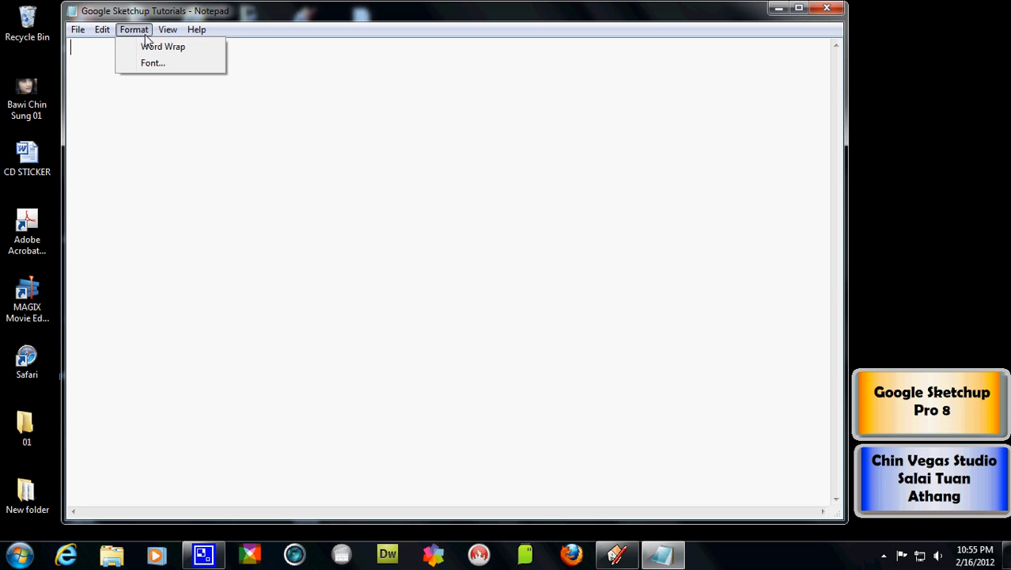
{"action": "left_click", "coordinate": [146, 65]}
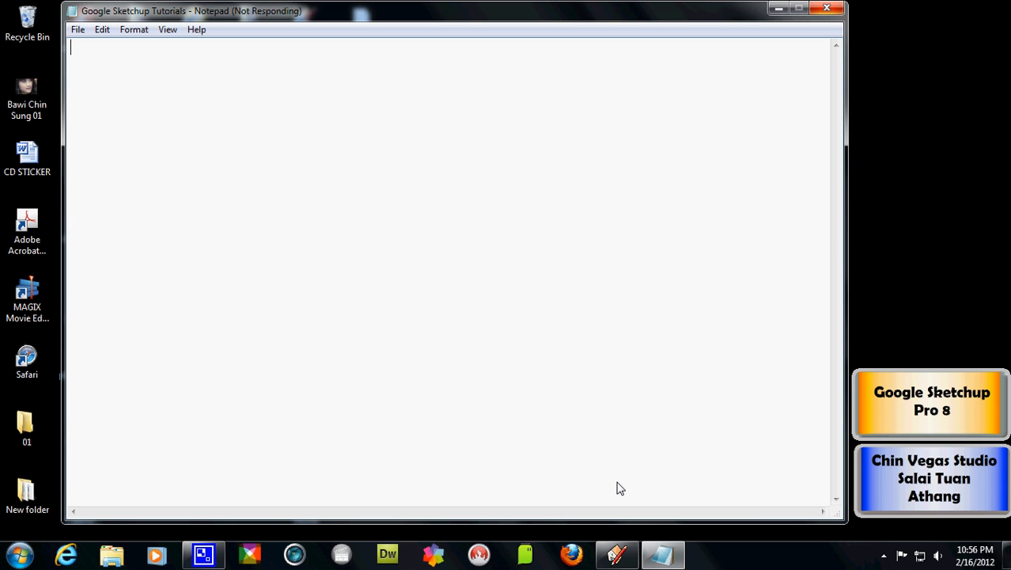
- Minimize Notepad, switch to the My New Home model in SketchUp and select the stone path's face
{"action": "left_click", "coordinate": [777, 9]}
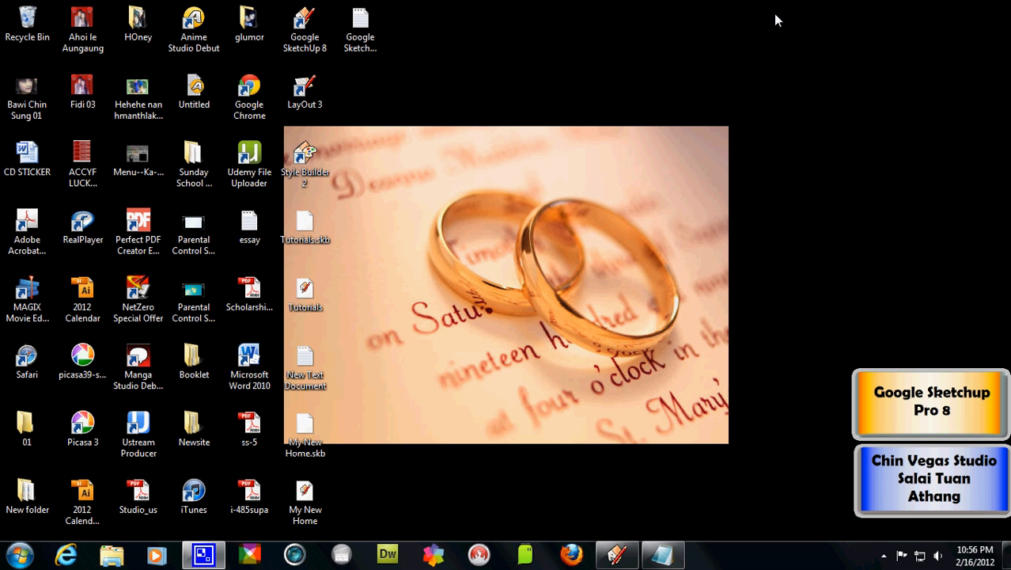
{"action": "left_click", "coordinate": [616, 555]}
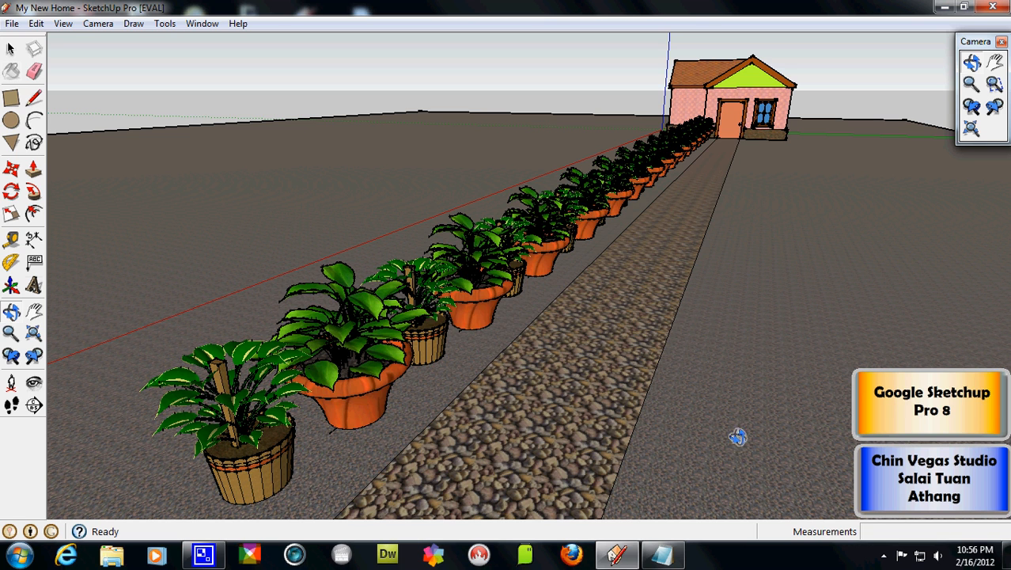
{"action": "left_click", "coordinate": [11, 51]}
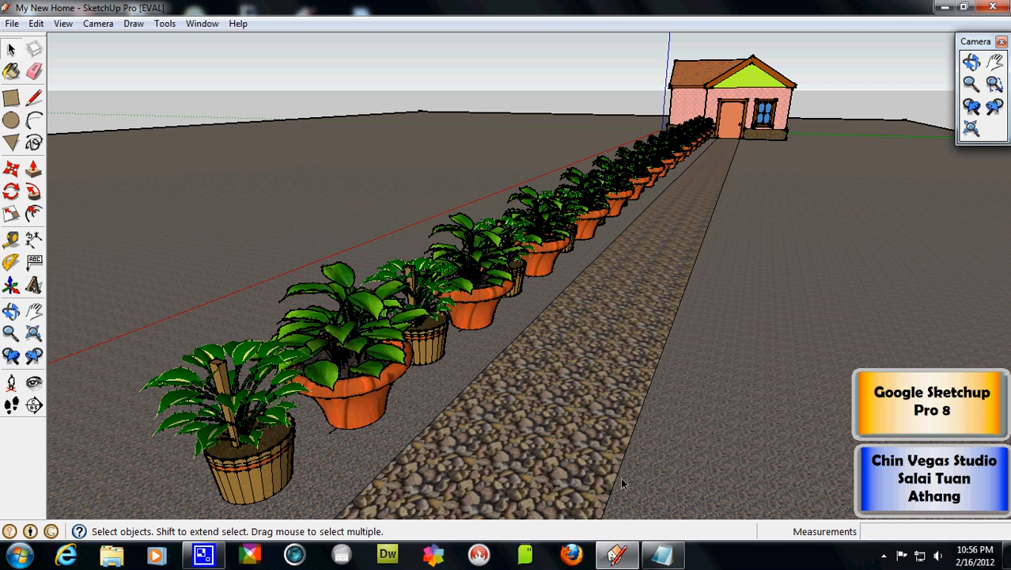
{"action": "left_click", "coordinate": [666, 451]}
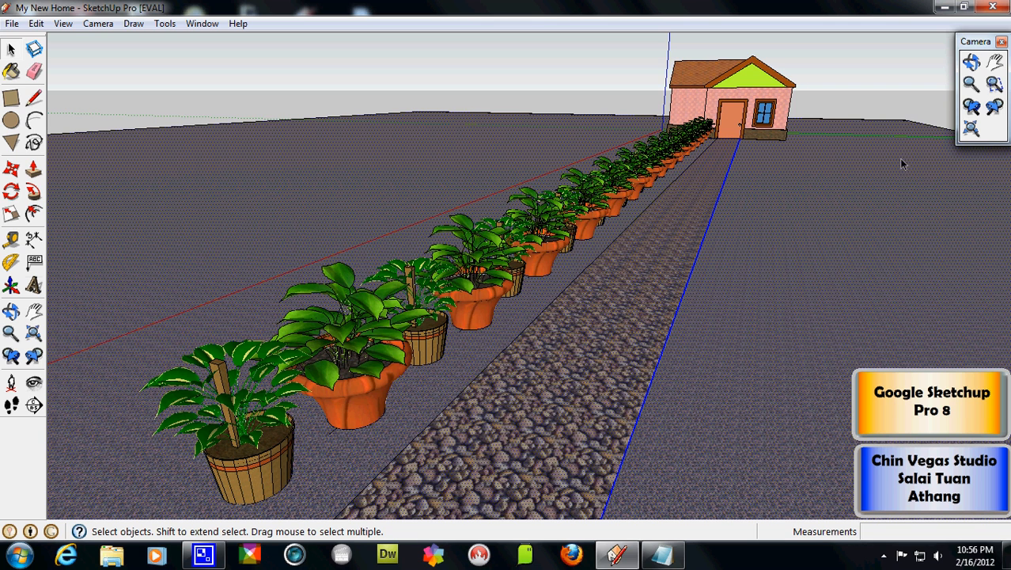
{"action": "left_click", "coordinate": [669, 210]}
{"action": "left_click", "coordinate": [12, 52]}
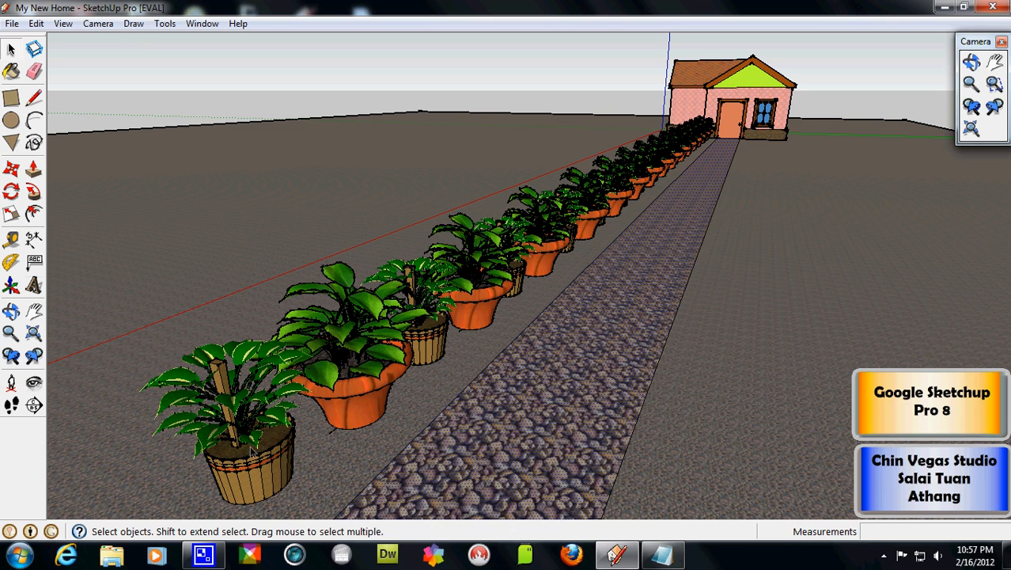
- Examine the row of potted plants, the stone path and the house's surroundings from several angles
{"action": "left_click", "coordinate": [973, 65]}
{"action": "mouse_move", "coordinate": [628, 436]}
{"action": "left_mouse_down"}
{"action": "mouse_move", "coordinate": [572, 395]}
{"action": "mouse_move", "coordinate": [403, 385]}
{"action": "left_mouse_up"}
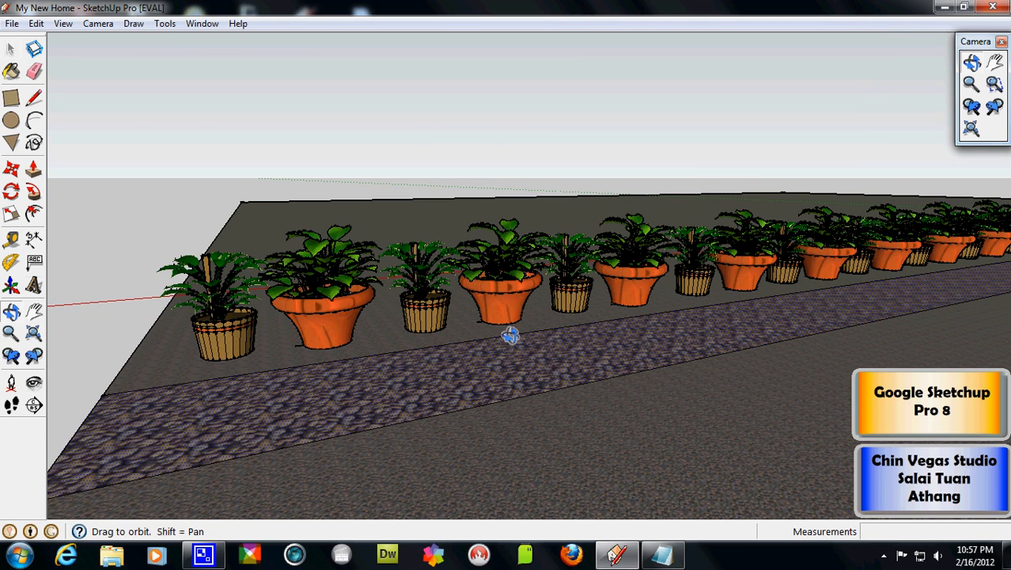
{"action": "left_click_drag", "start_coordinate": [321, 235], "coordinate": [647, 414]}
{"action": "left_click_drag", "start_coordinate": [525, 241], "coordinate": [280, 265]}
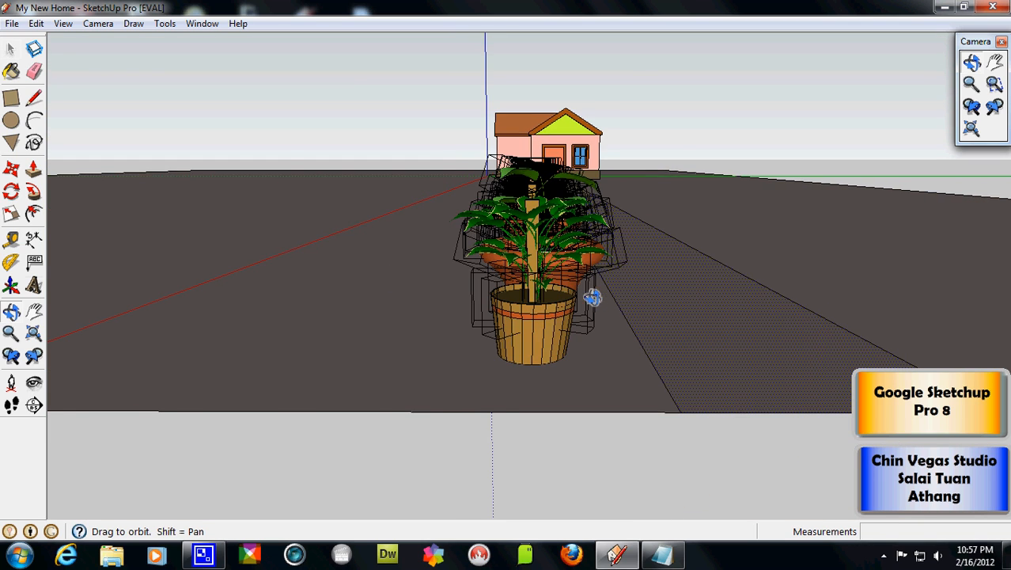
{"action": "left_click_drag", "start_coordinate": [592, 294], "coordinate": [553, 296]}
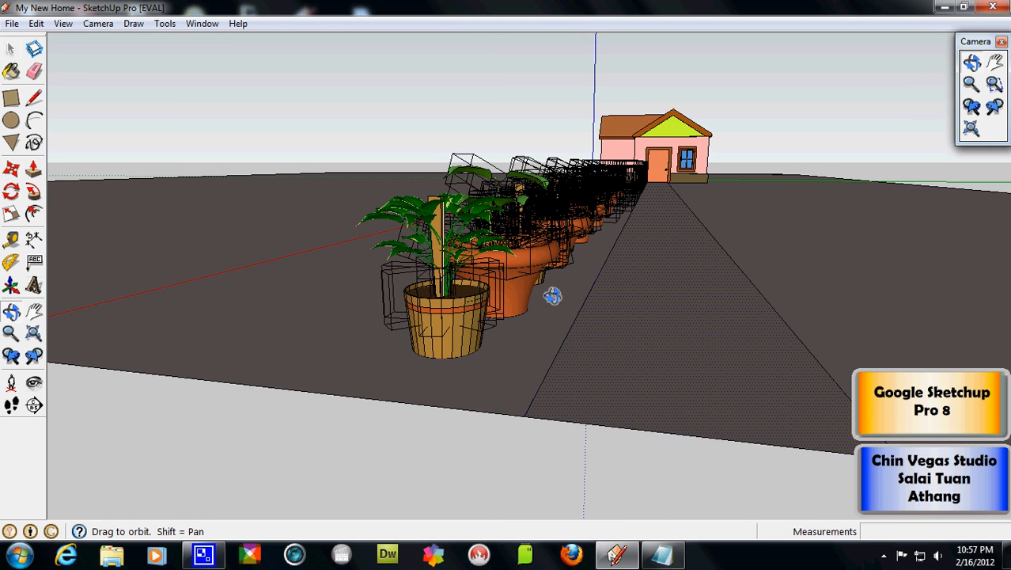
{"action": "left_click", "coordinate": [994, 65]}
{"action": "left_click_drag", "start_coordinate": [727, 225], "coordinate": [403, 378]}
{"action": "left_click_drag", "start_coordinate": [621, 304], "coordinate": [452, 328]}
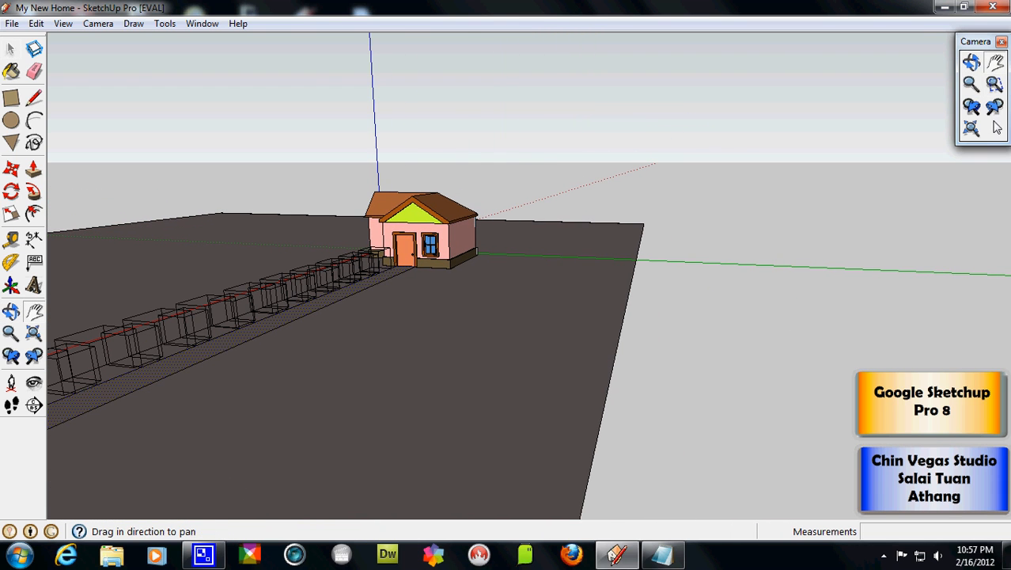
{"action": "left_click", "coordinate": [971, 61]}
{"action": "left_click_drag", "start_coordinate": [520, 243], "coordinate": [712, 182]}
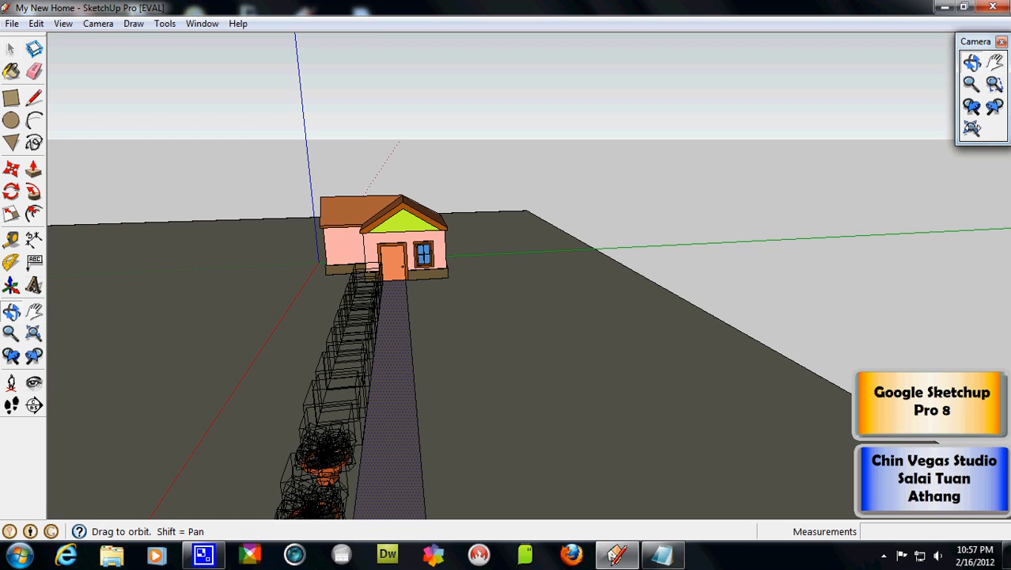
{"action": "left_click_drag", "start_coordinate": [651, 380], "coordinate": [350, 332]}
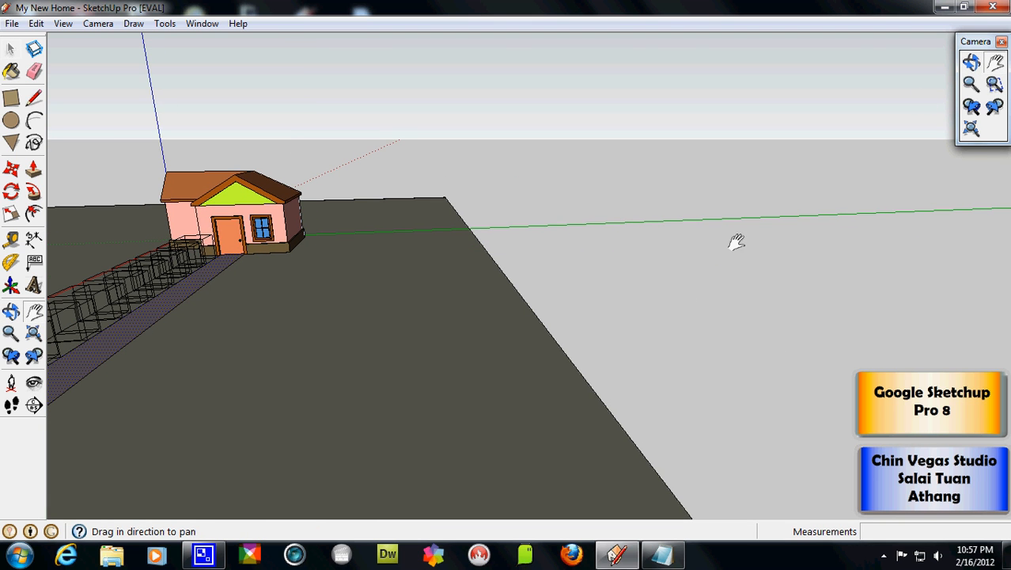
{"action": "left_click", "coordinate": [972, 62]}
{"action": "mouse_move", "coordinate": [265, 205]}
{"action": "left_mouse_down"}
{"action": "mouse_move", "coordinate": [330, 214]}
{"action": "mouse_move", "coordinate": [199, 299]}
{"action": "mouse_move", "coordinate": [210, 223]}
{"action": "left_mouse_up"}
{"action": "left_click_drag", "start_coordinate": [451, 245], "coordinate": [560, 270]}
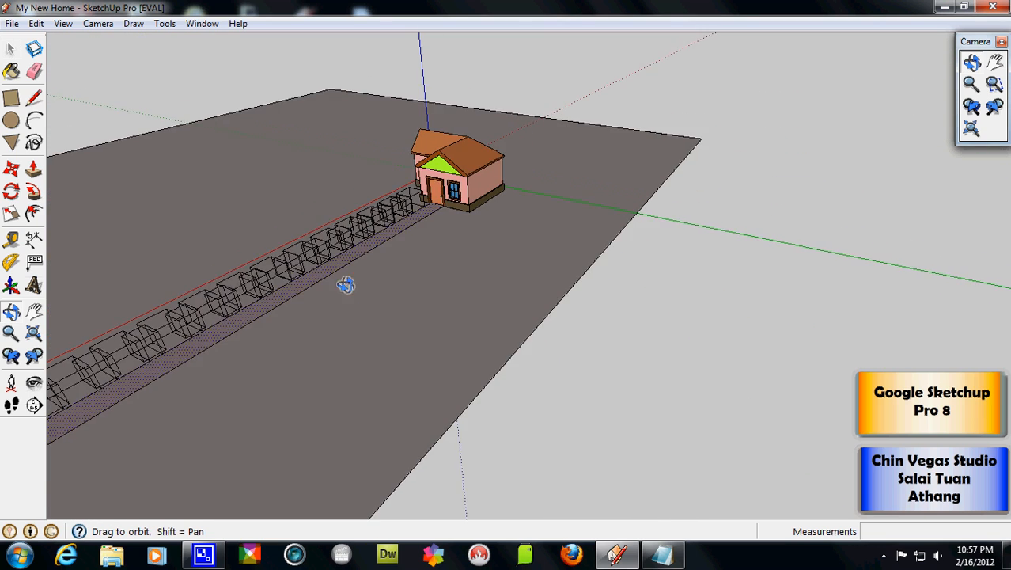
- Examine the front of the house up close, including the door, window and end of the path
{"action": "scroll", "coordinate": [346, 284], "scroll_direction": "up", "scroll_amount": 3}
{"action": "left_click_drag", "start_coordinate": [346, 284], "coordinate": [610, 192]}
{"action": "scroll", "coordinate": [612, 188], "scroll_direction": "up", "scroll_amount": 3}
{"action": "left_click_drag", "start_coordinate": [414, 253], "coordinate": [594, 244]}
{"action": "left_click", "coordinate": [994, 66]}
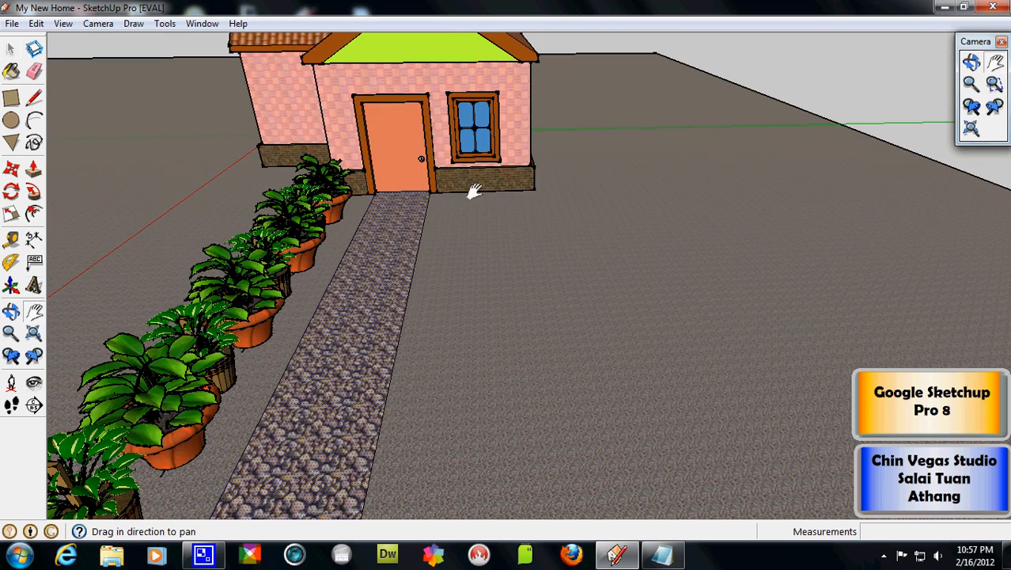
{"action": "left_click_drag", "start_coordinate": [448, 175], "coordinate": [490, 272]}
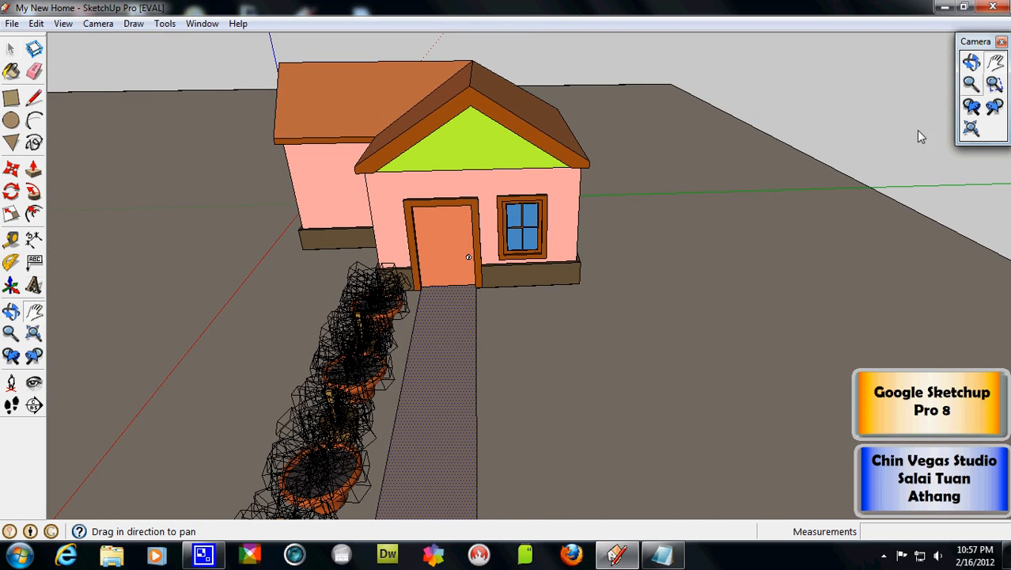
{"action": "left_click", "coordinate": [971, 83]}
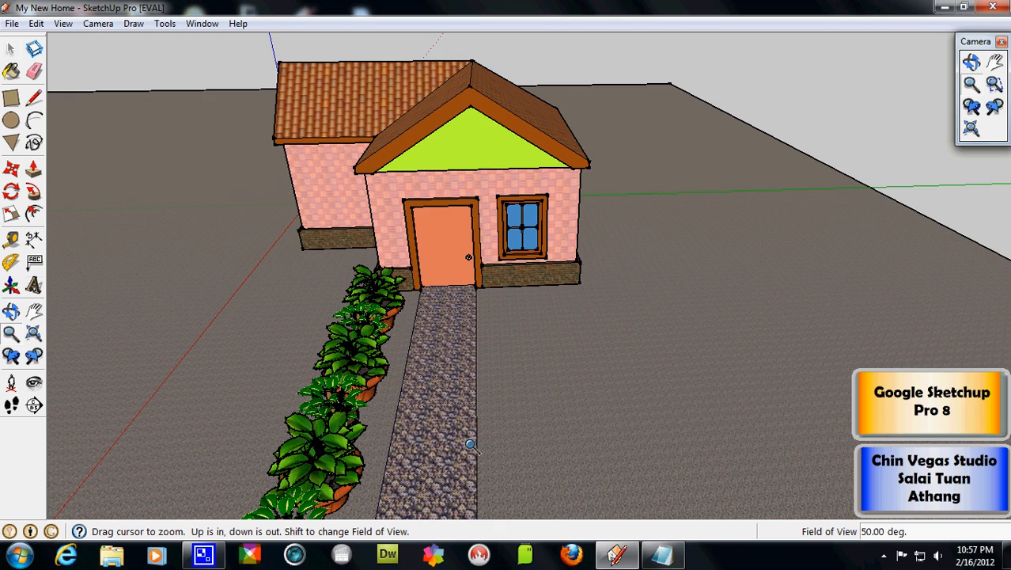
{"action": "mouse_move", "coordinate": [470, 445]}
{"action": "left_mouse_down"}
{"action": "mouse_move", "coordinate": [474, 350]}
{"action": "mouse_move", "coordinate": [463, 289]}
{"action": "left_mouse_up"}
{"action": "left_click_drag", "start_coordinate": [393, 242], "coordinate": [353, 209]}
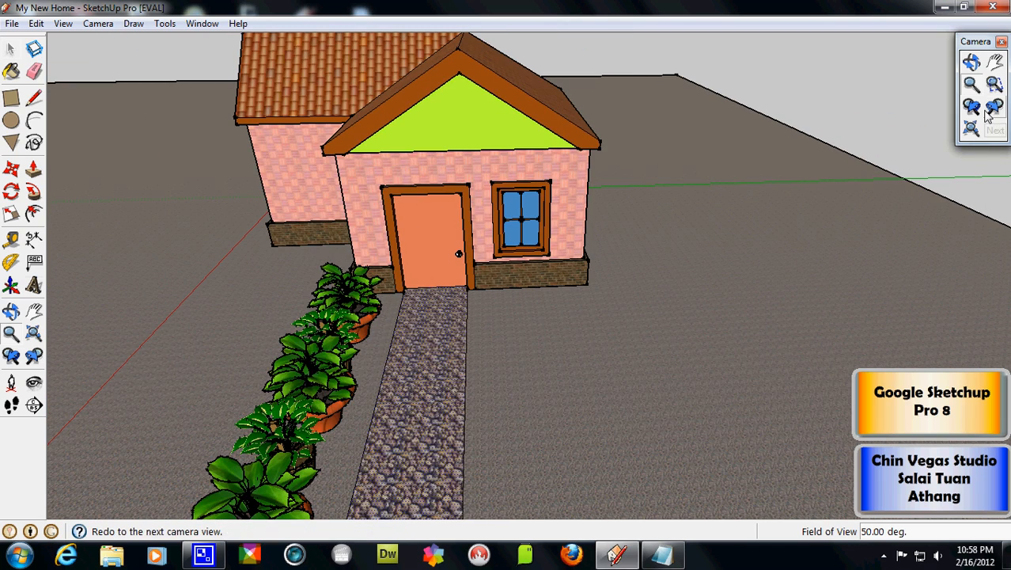
- Examine the house's side walls, tiled roof and back from low and high viewpoints
{"action": "left_click", "coordinate": [973, 69]}
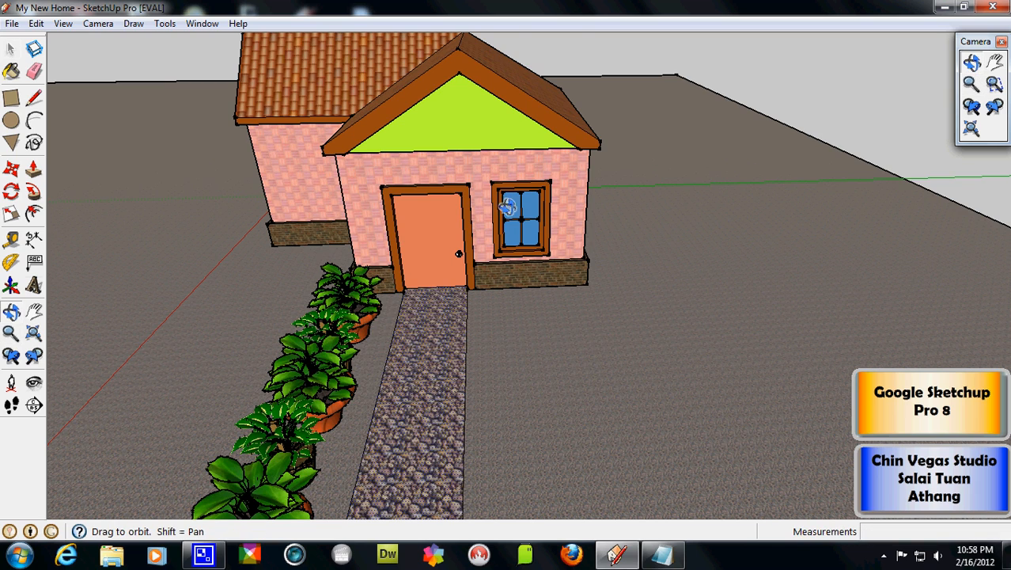
{"action": "left_click_drag", "start_coordinate": [483, 221], "coordinate": [538, 140]}
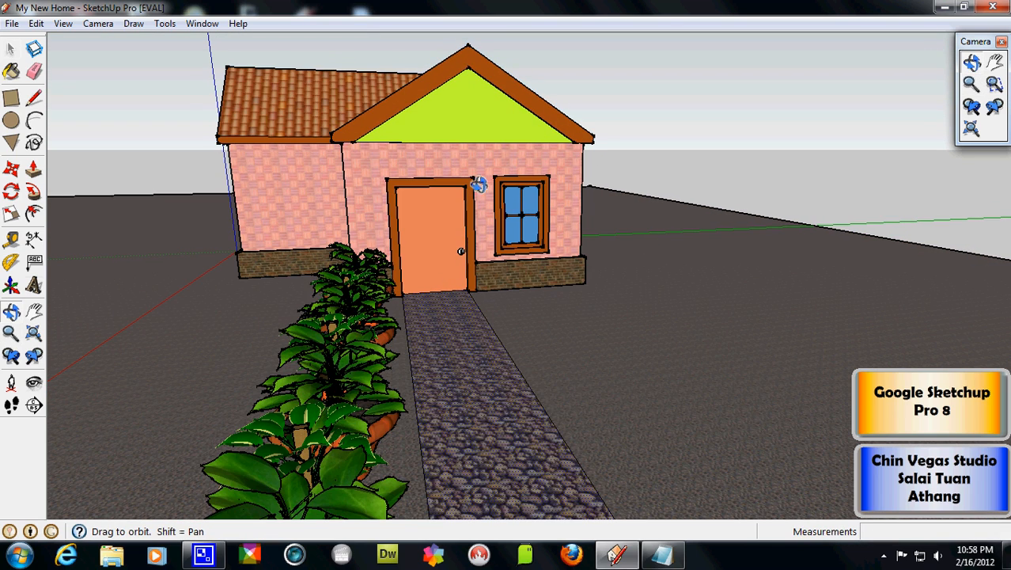
{"action": "left_click_drag", "start_coordinate": [306, 226], "coordinate": [452, 214]}
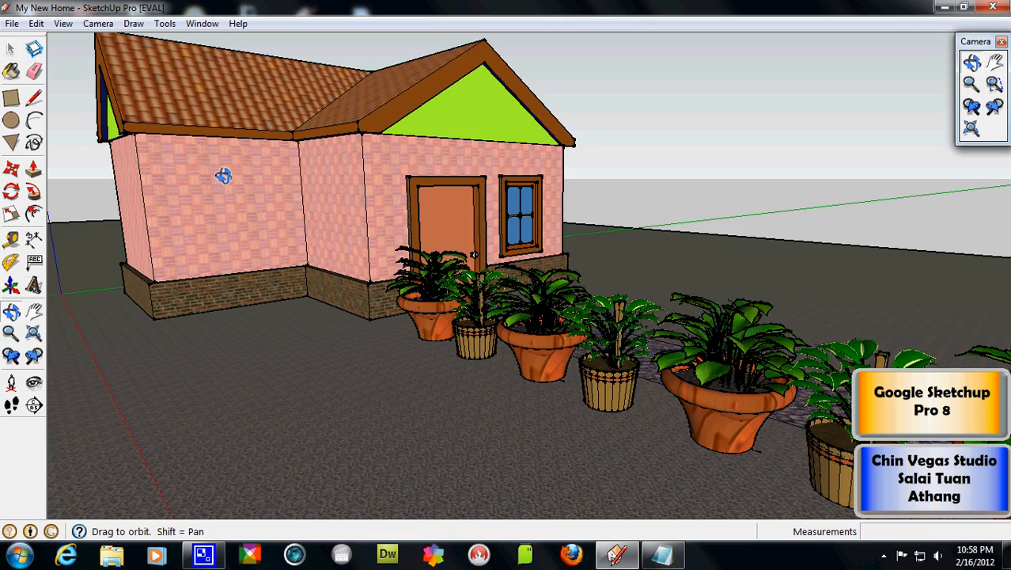
{"action": "left_click_drag", "start_coordinate": [224, 174], "coordinate": [267, 353]}
{"action": "left_click_drag", "start_coordinate": [346, 208], "coordinate": [251, 174]}
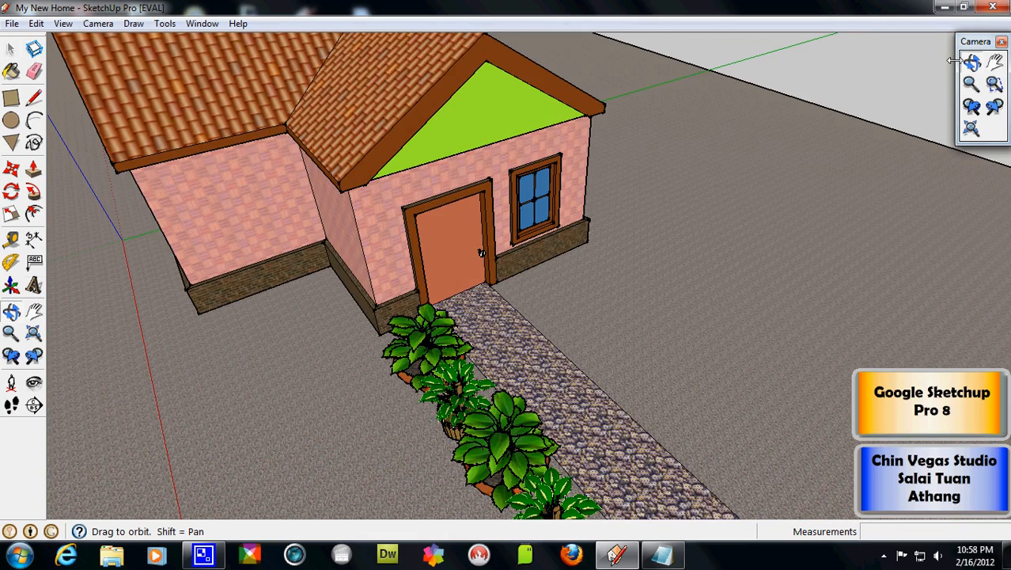
{"action": "left_click", "coordinate": [995, 63]}
{"action": "left_click_drag", "start_coordinate": [320, 101], "coordinate": [541, 269]}
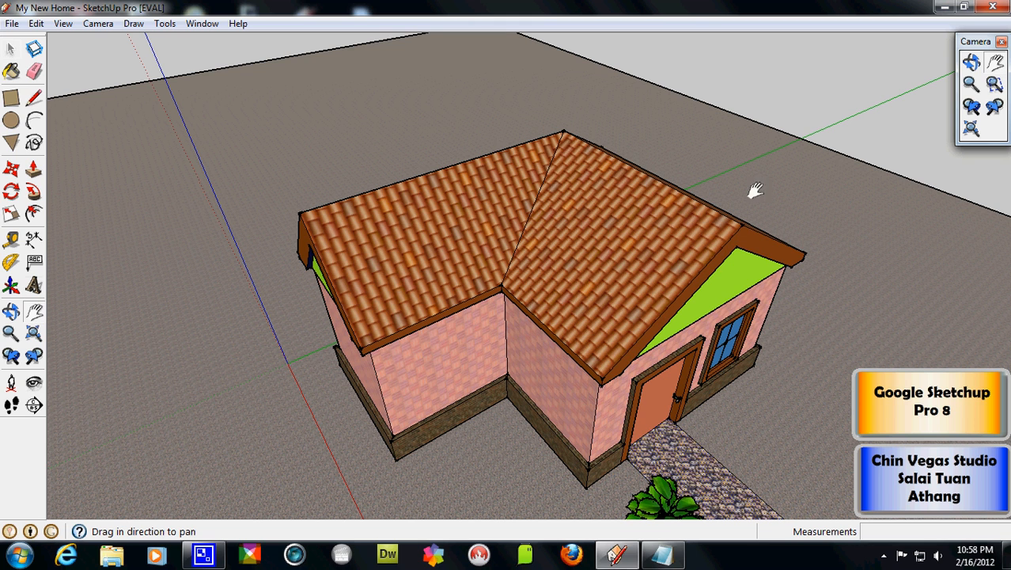
{"action": "left_click", "coordinate": [972, 63]}
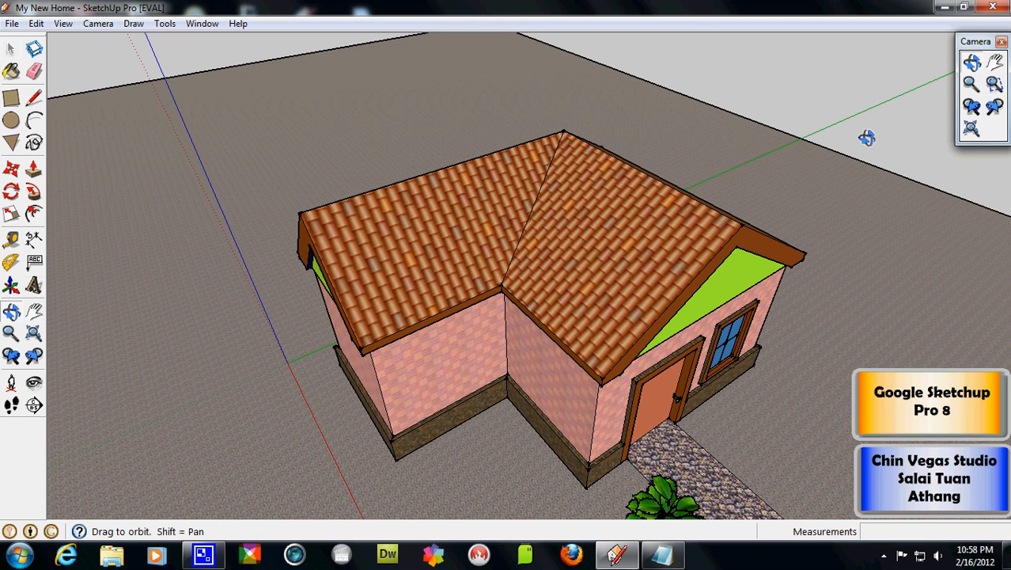
{"action": "left_click_drag", "start_coordinate": [320, 339], "coordinate": [795, 318]}
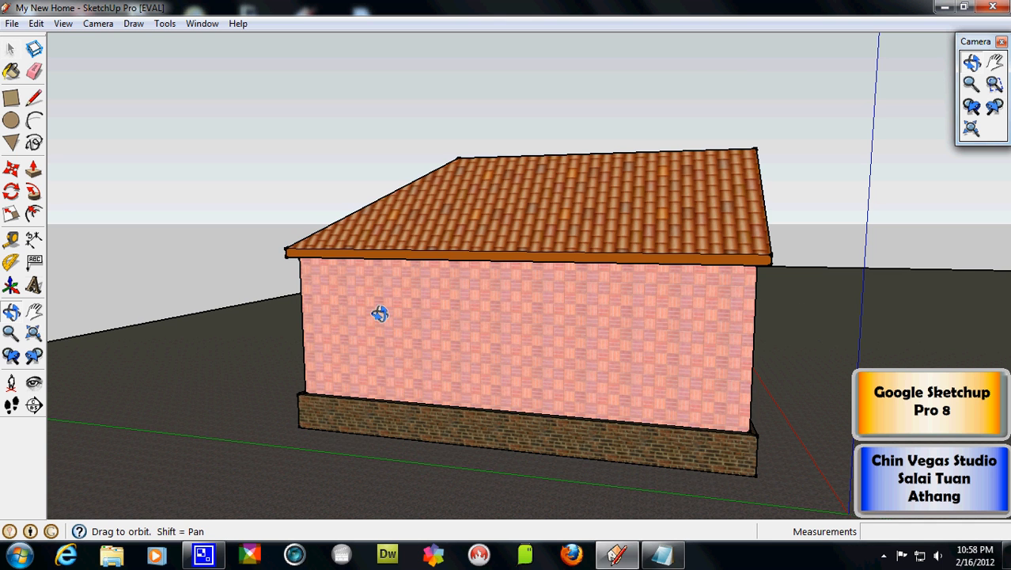
{"action": "left_click_drag", "start_coordinate": [379, 311], "coordinate": [639, 387]}
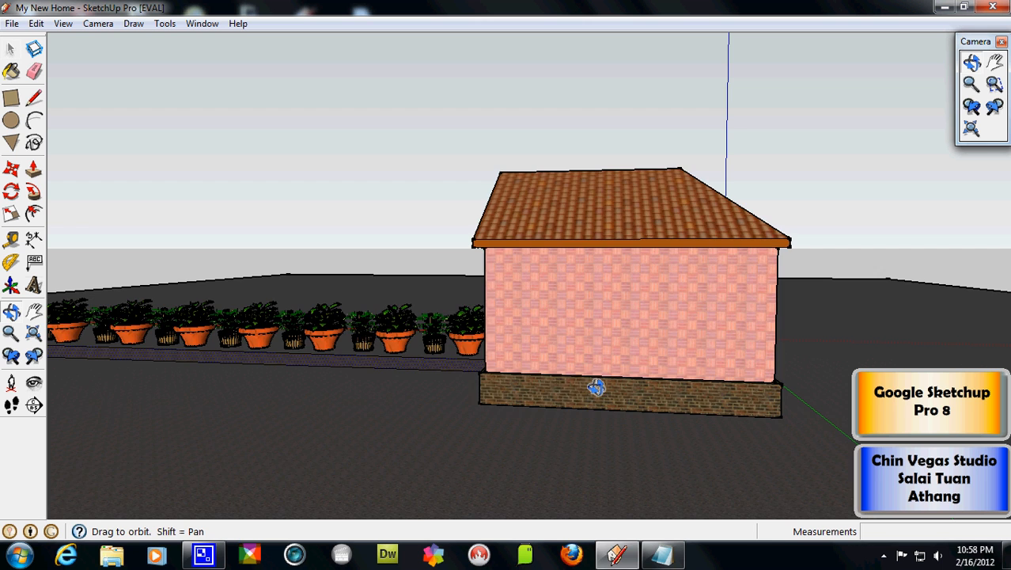
{"action": "left_click_drag", "start_coordinate": [343, 370], "coordinate": [484, 387]}
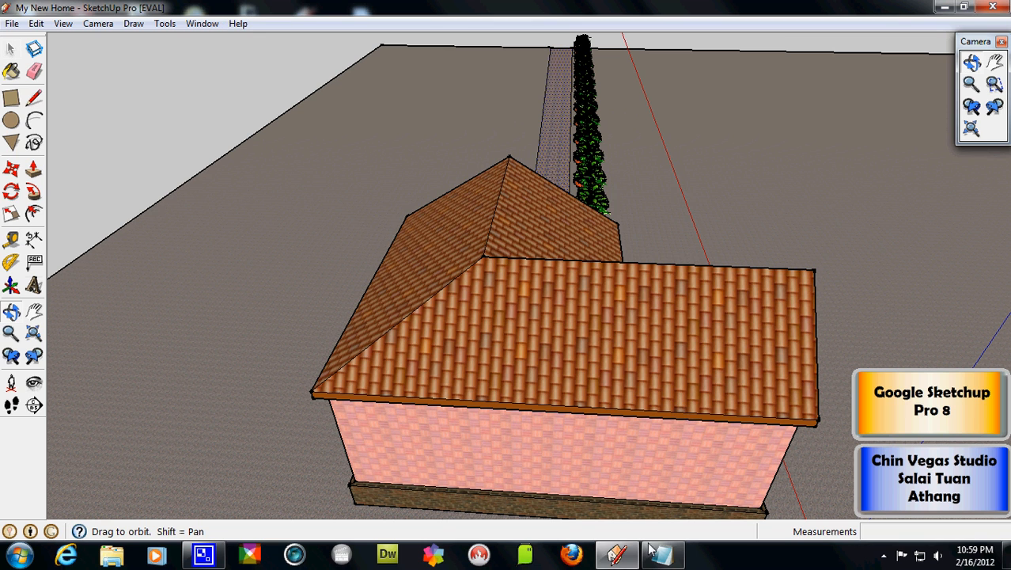
- Switch to the Google Sketchup Tutorials document in Notepad and set its font to A_Chin, Bold Oblique, in a larger size
{"action": "mouse_move", "coordinate": [673, 559]}
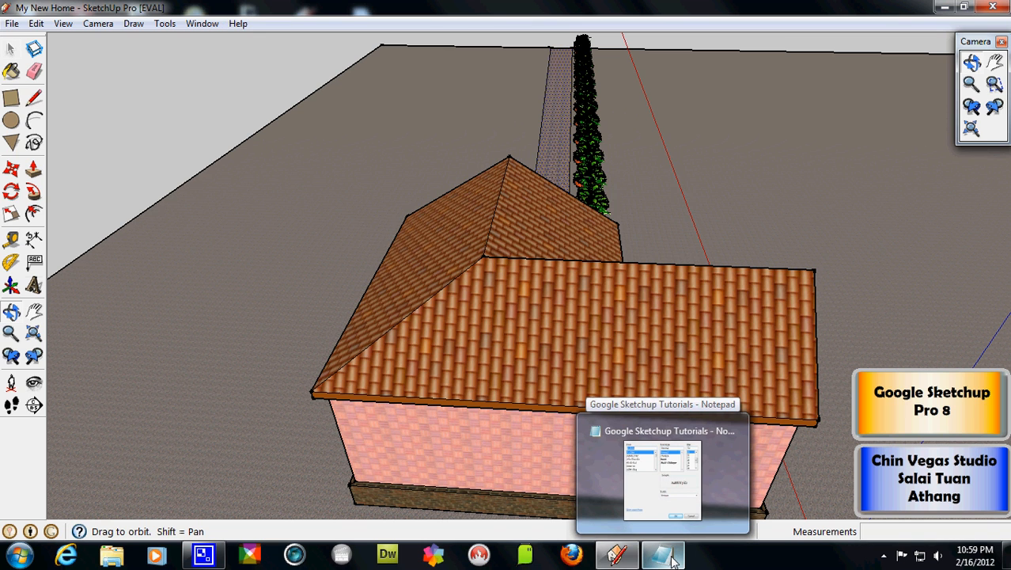
{"action": "left_click", "coordinate": [673, 559]}
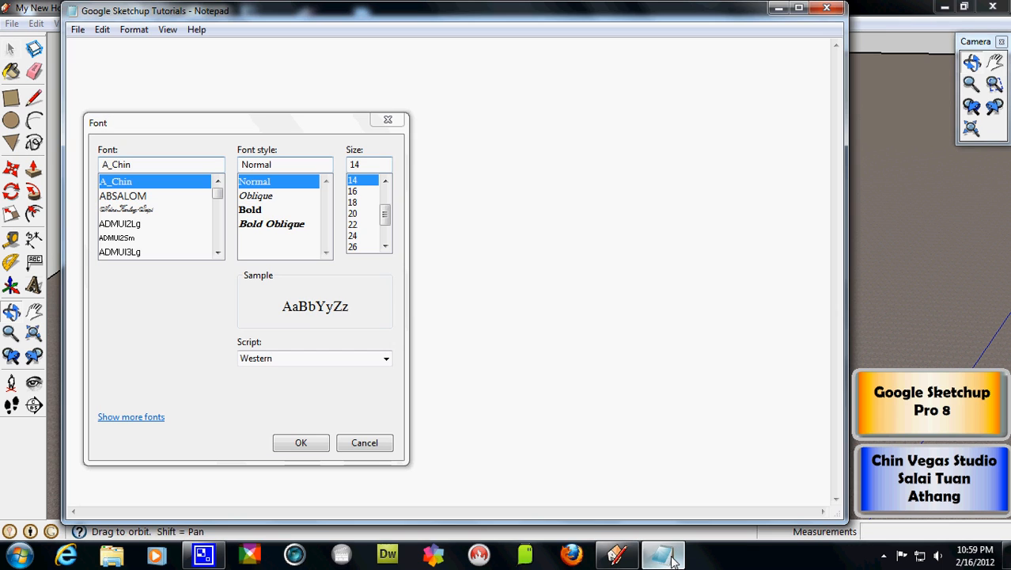
{"action": "left_click", "coordinate": [353, 236]}
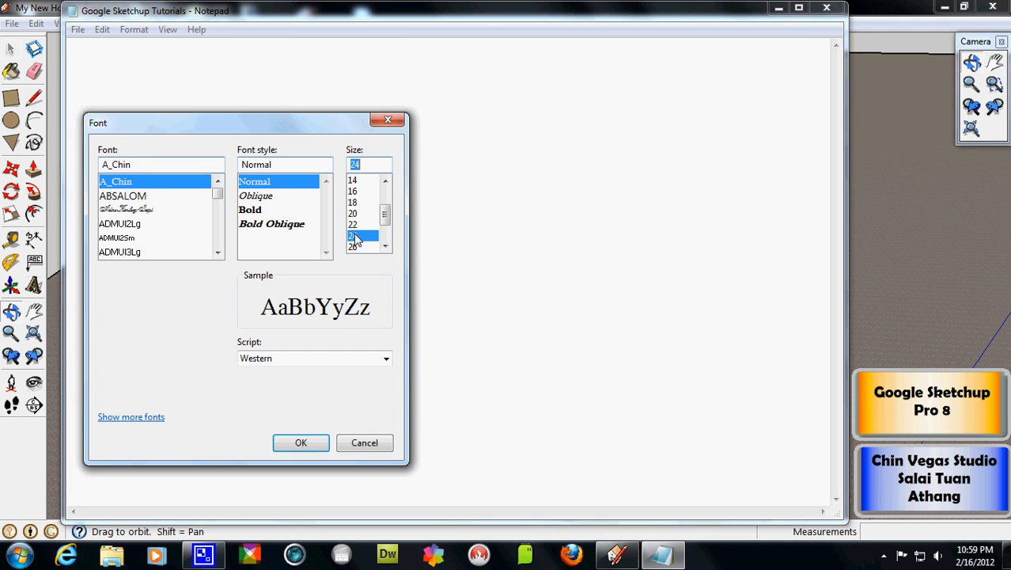
{"action": "left_click", "coordinate": [353, 247]}
{"action": "left_click", "coordinate": [272, 224]}
{"action": "left_click", "coordinate": [262, 211]}
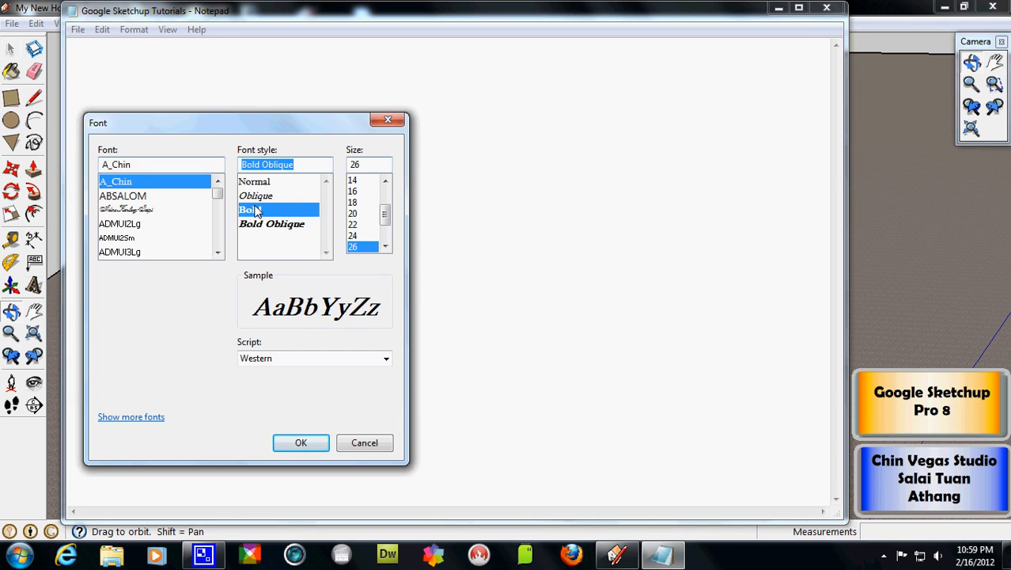
{"action": "left_click", "coordinate": [123, 196]}
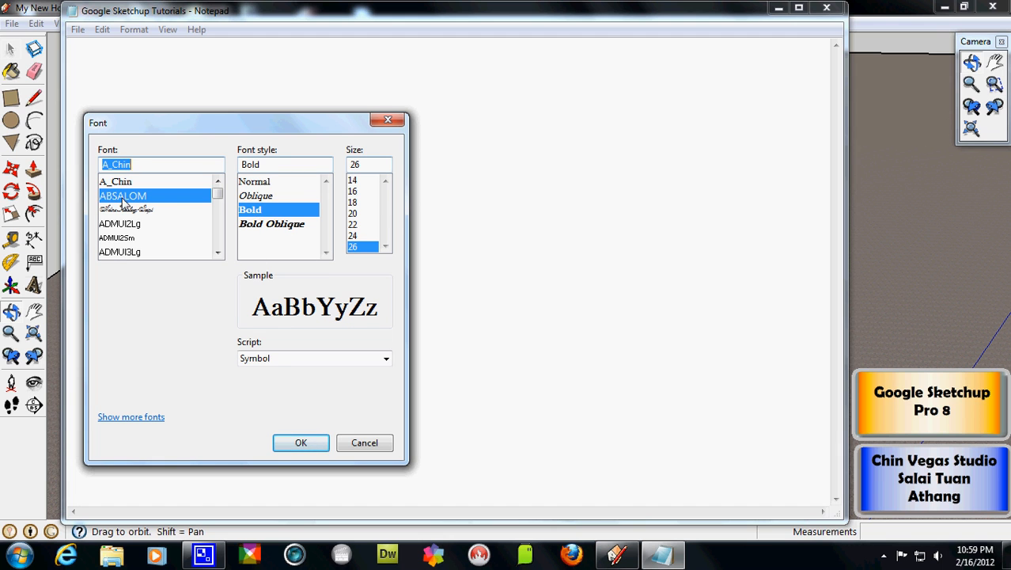
{"action": "left_click", "coordinate": [122, 183]}
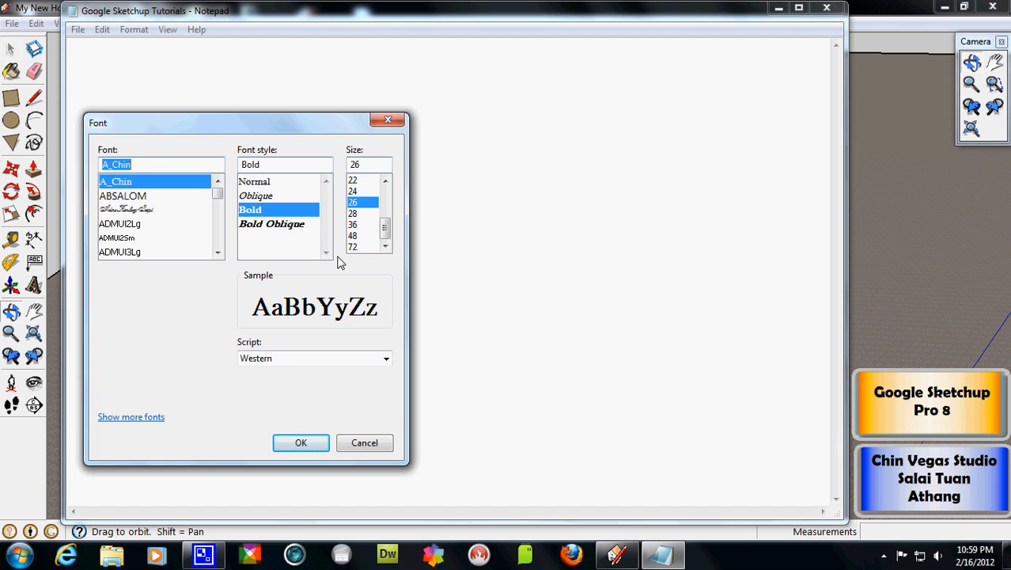
{"action": "left_click", "coordinate": [282, 225]}
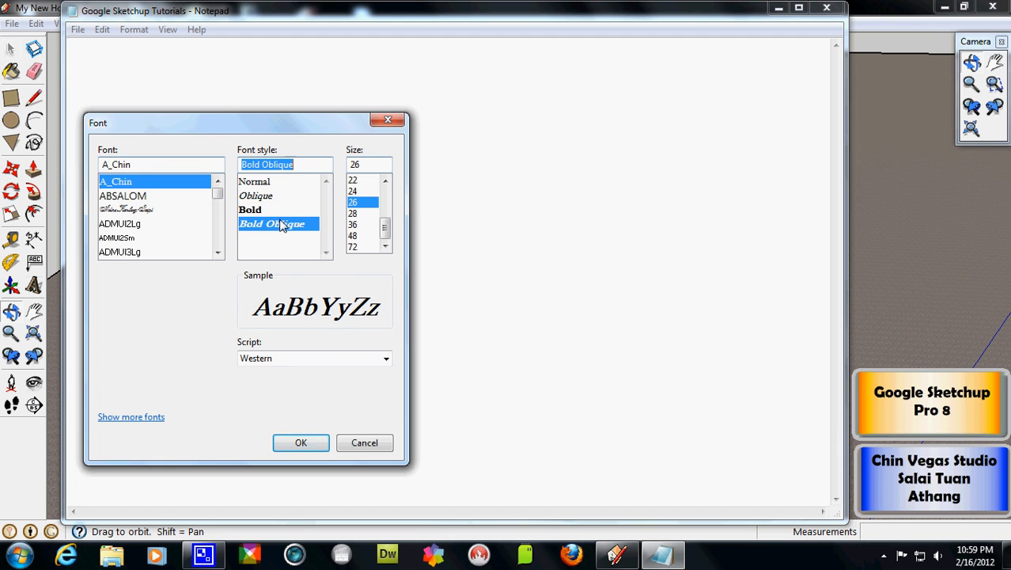
{"action": "left_click", "coordinate": [353, 225]}
{"action": "left_click", "coordinate": [316, 443]}
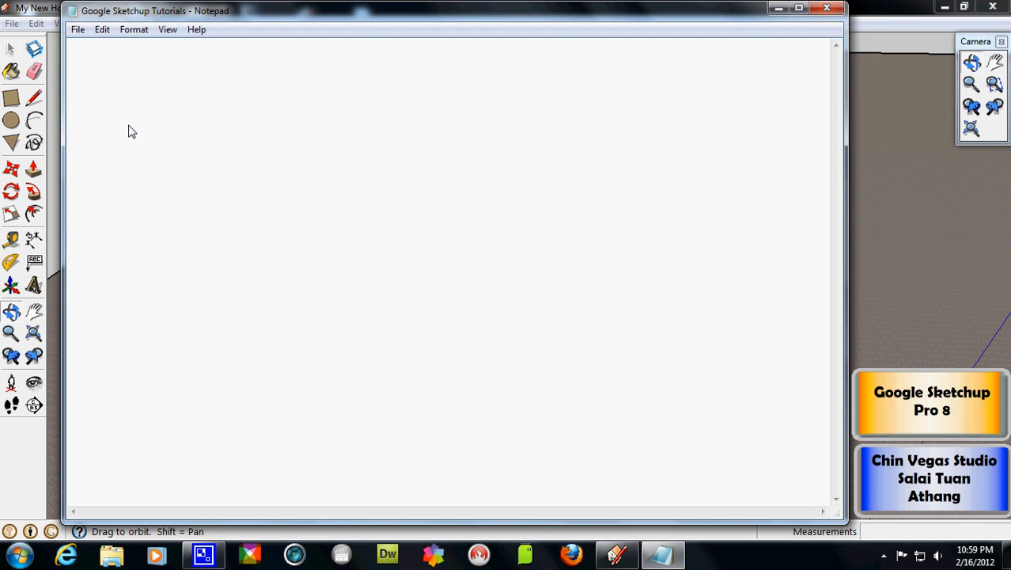
{"action": "type", "text": "Link"}
{"action": "key", "text": "Return"}
{"action": "key", "text": "ctrl+v"}
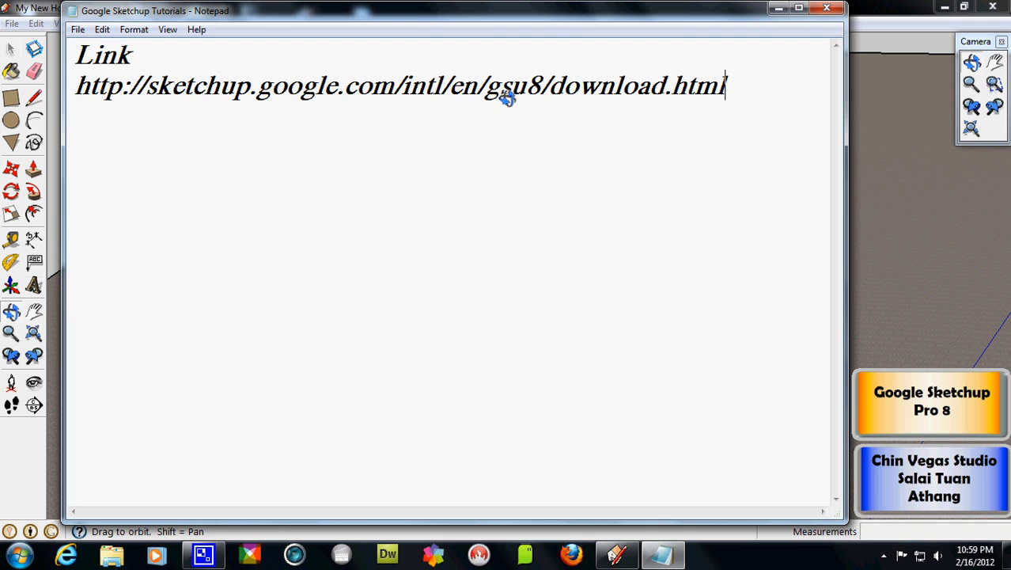
- Point out the SketchUp download link by highlighting part of the address and the text as a whole
{"action": "left_click_drag", "start_coordinate": [485, 95], "coordinate": [545, 95]}
{"action": "left_click", "coordinate": [565, 104]}
{"action": "left_click", "coordinate": [755, 96]}
{"action": "left_click_drag", "start_coordinate": [752, 90], "coordinate": [169, 61]}
{"action": "left_click", "coordinate": [151, 136]}
- Retype the end of the download address so that it ends in download.html
{"action": "left_click", "coordinate": [753, 114]}
{"action": "key", "text": "BackSpace"}
{"action": "key", "text": "BackSpace"}
{"action": "key", "text": "BackSpace"}
{"action": "type", "text": "l"}
{"action": "left_click", "coordinate": [584, 125]}
{"action": "left_click", "coordinate": [764, 77]}
- Move the Notepad window down to uncover the house model and close the document
{"action": "left_click_drag", "start_coordinate": [714, 5], "coordinate": [714, 344]}
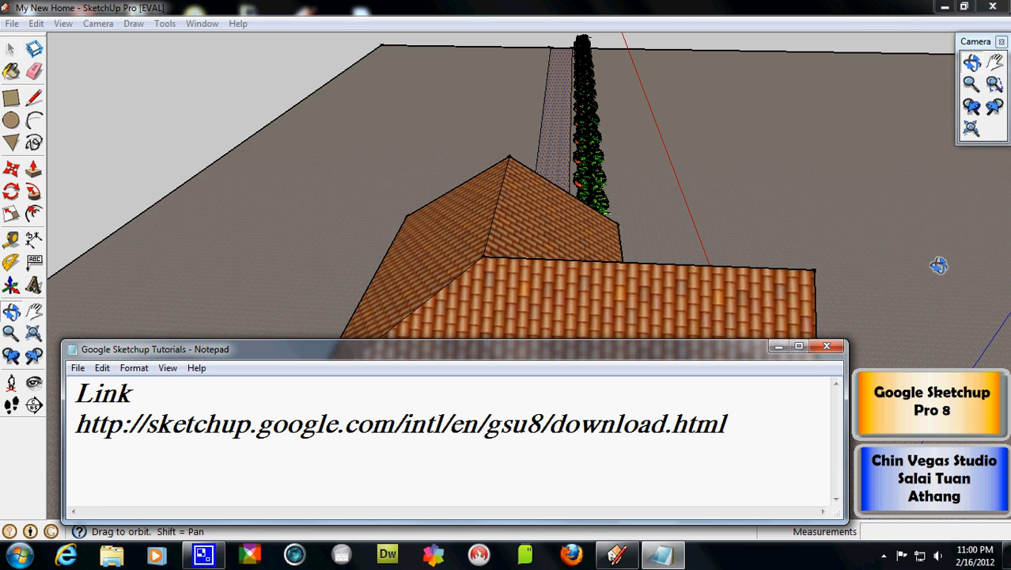
{"action": "left_click", "coordinate": [828, 346]}
- Examine the house once more from the side and front, including the door, window, potted plants and stone path
{"action": "mouse_move", "coordinate": [786, 296]}
{"action": "left_mouse_down"}
{"action": "mouse_move", "coordinate": [517, 203]}
{"action": "mouse_move", "coordinate": [485, 293]}
{"action": "mouse_move", "coordinate": [774, 283]}
{"action": "left_mouse_up"}
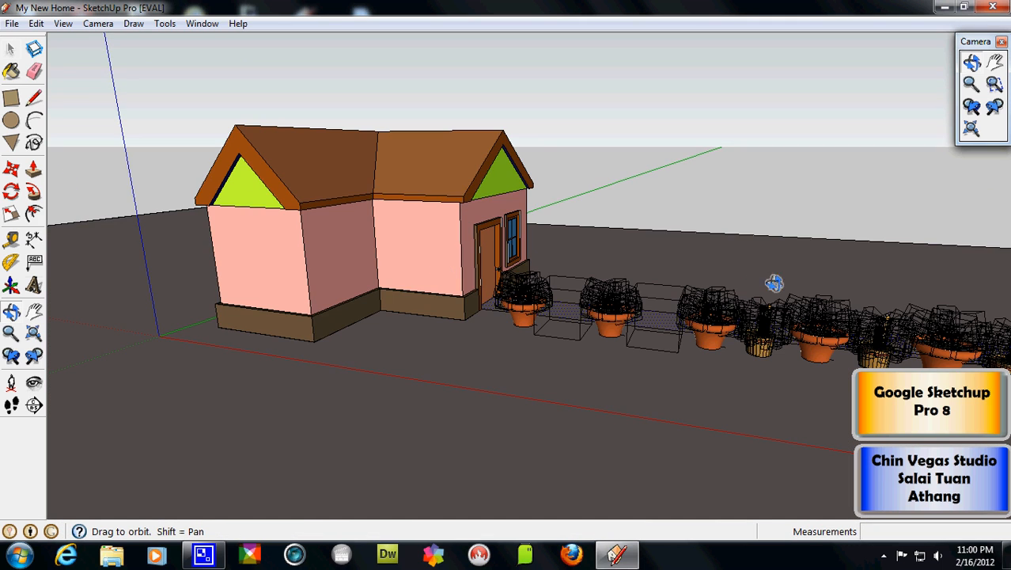
{"action": "left_click_drag", "start_coordinate": [564, 373], "coordinate": [334, 309]}
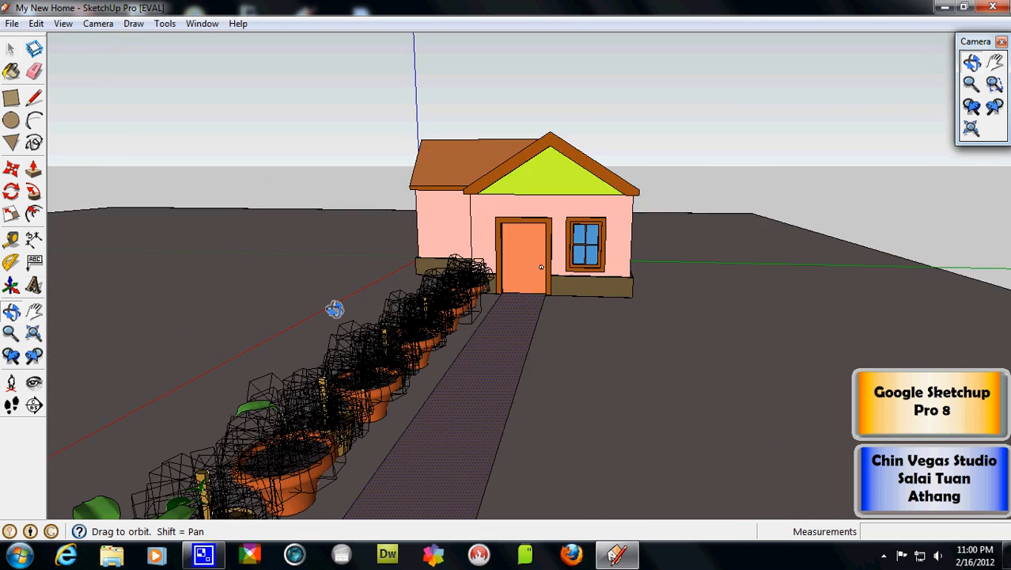
{"action": "left_click_drag", "start_coordinate": [425, 289], "coordinate": [484, 285]}
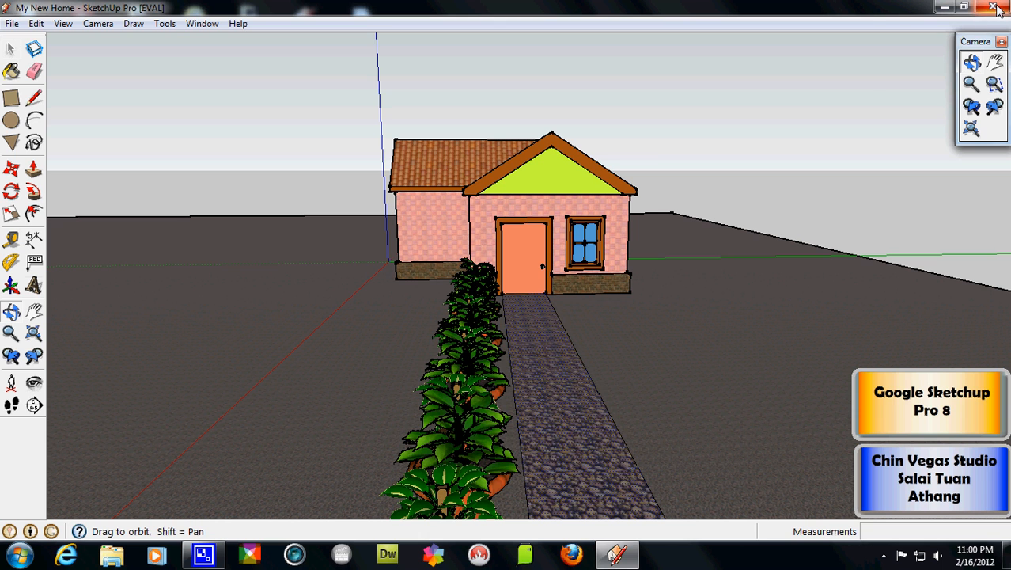
{"action": "scroll", "coordinate": [569, 234], "scroll_direction": "up", "scroll_amount": 6}
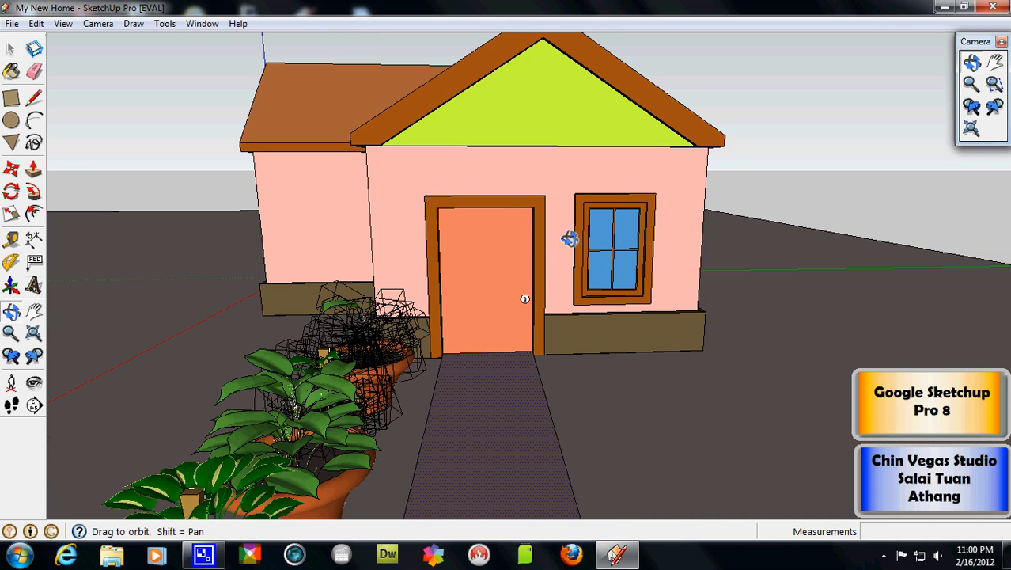
{"action": "mouse_move", "coordinate": [569, 261]}
{"action": "left_mouse_down"}
{"action": "mouse_move", "coordinate": [551, 219]}
{"action": "mouse_move", "coordinate": [556, 251]}
{"action": "left_mouse_up"}
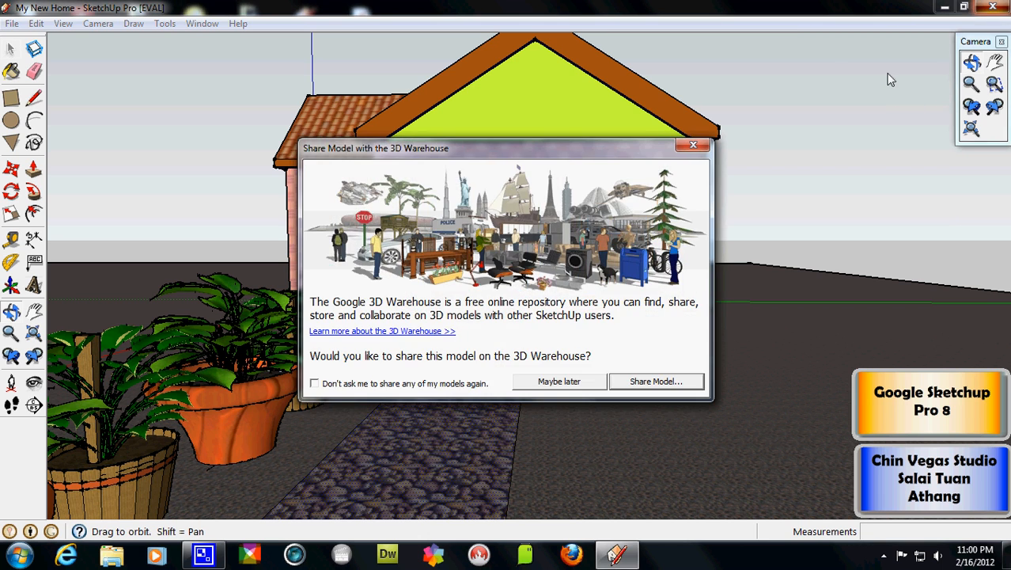
- Close SketchUp, postponing sharing the model on the 3D Warehouse, and show the hidden notification icons
{"action": "left_click", "coordinate": [559, 382]}
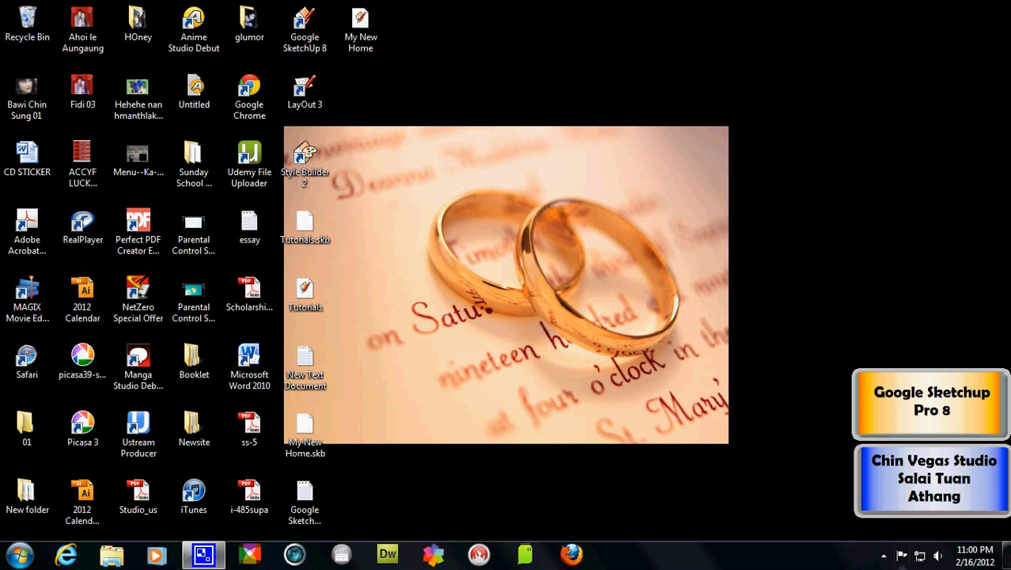
{"action": "left_click", "coordinate": [884, 556]}
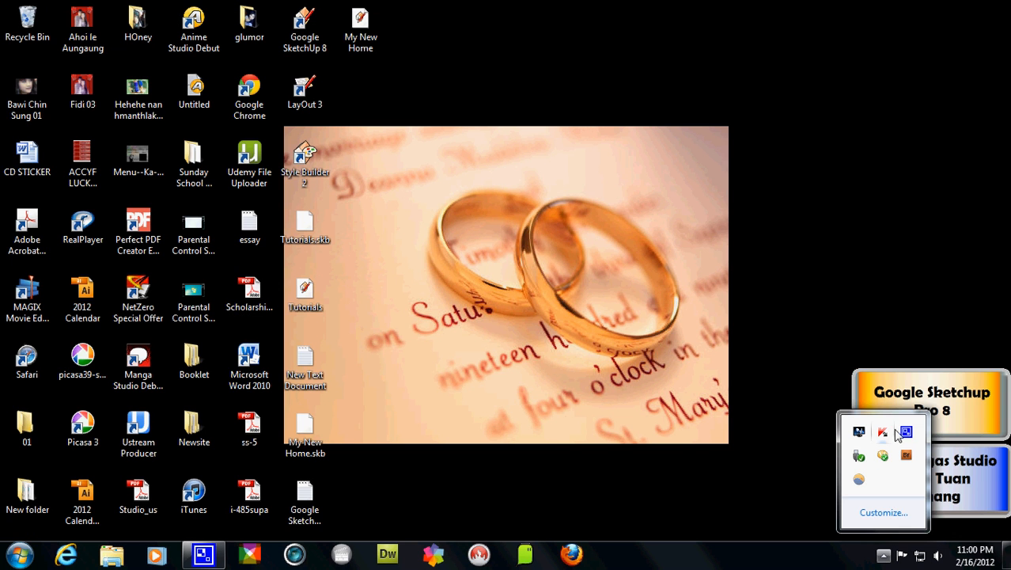